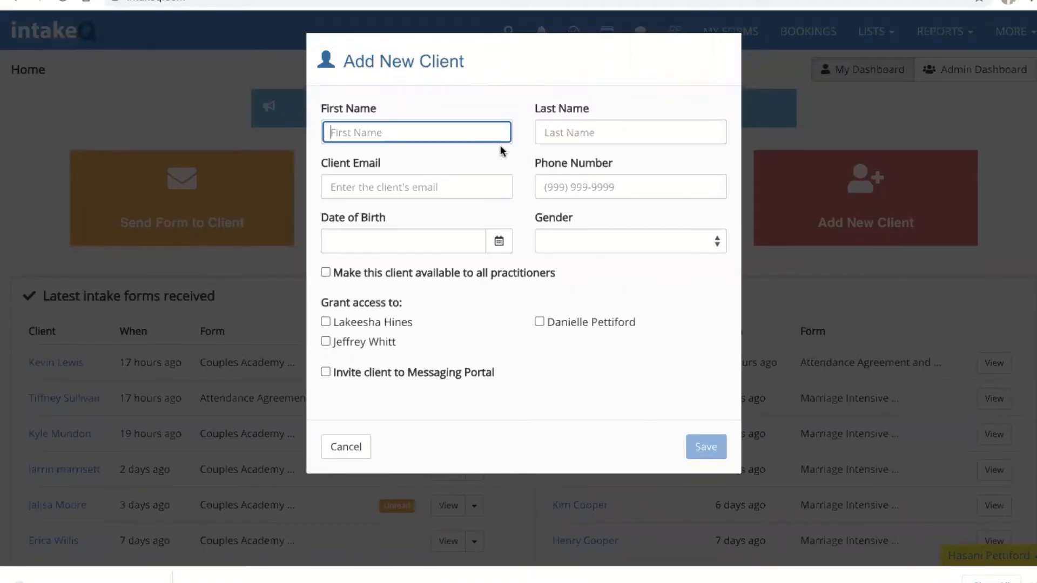
# Step: Enter the new client's first and last name, e-mail address and phone number
pyautogui.write('James')
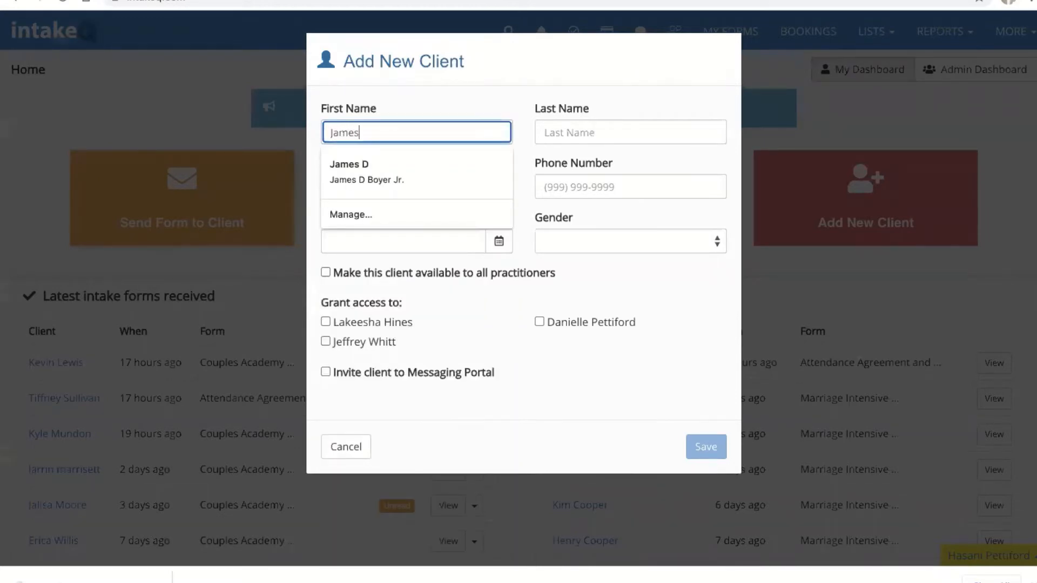
pyautogui.press('Tab')
pyautogui.write('Bond')
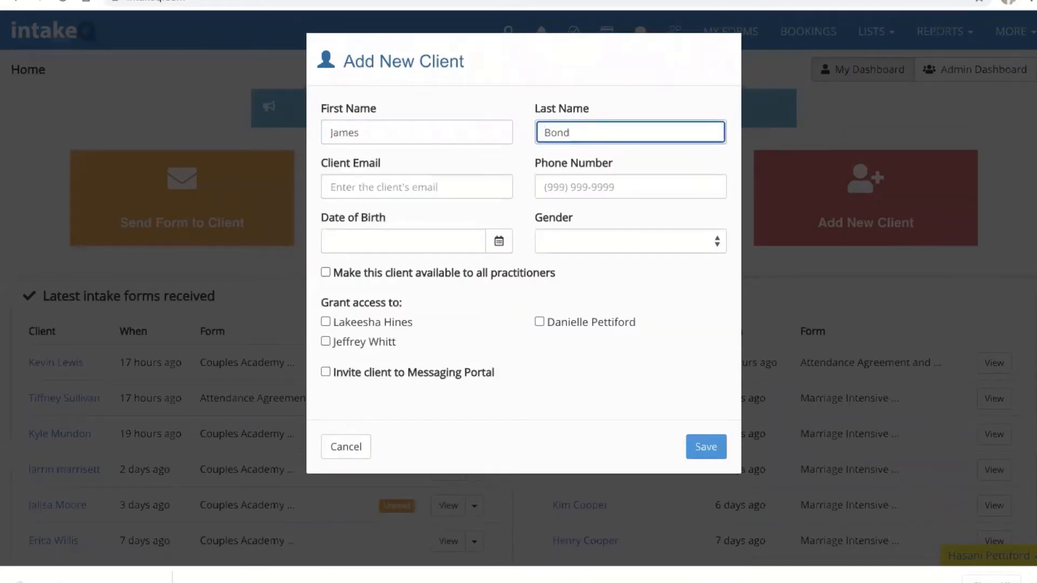
pyautogui.press('Tab')
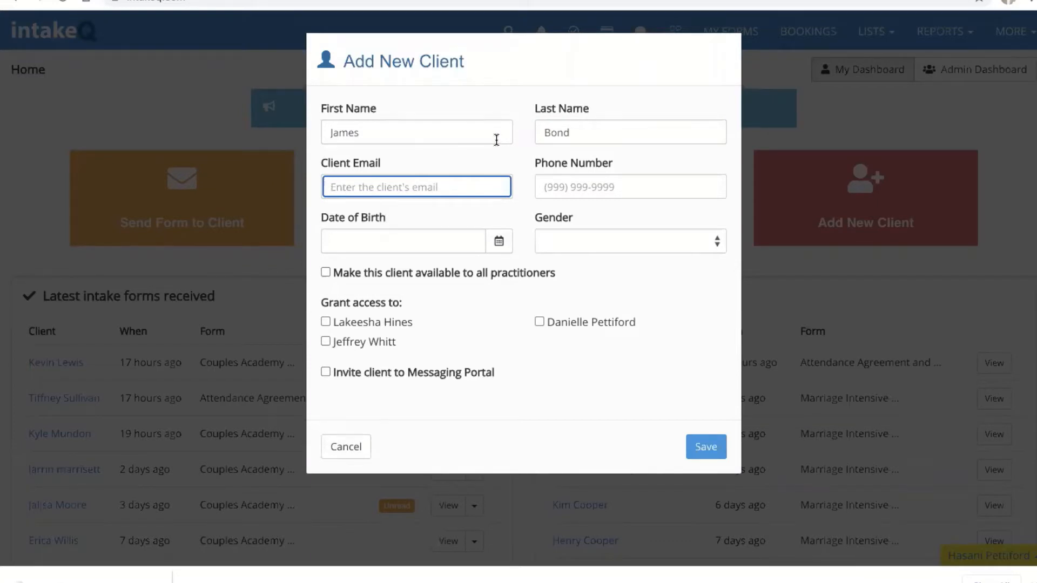
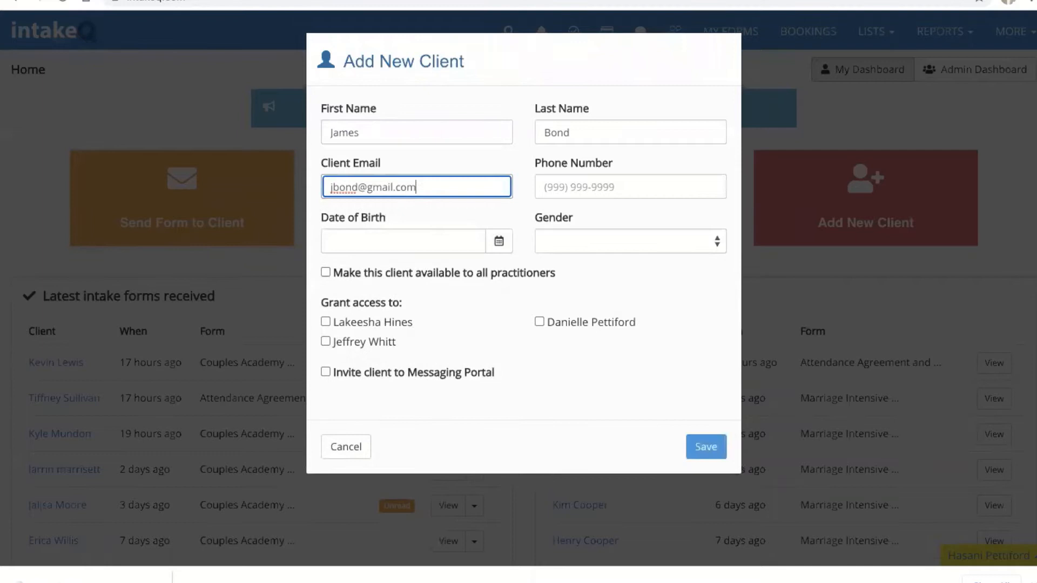
pyautogui.press('Tab')
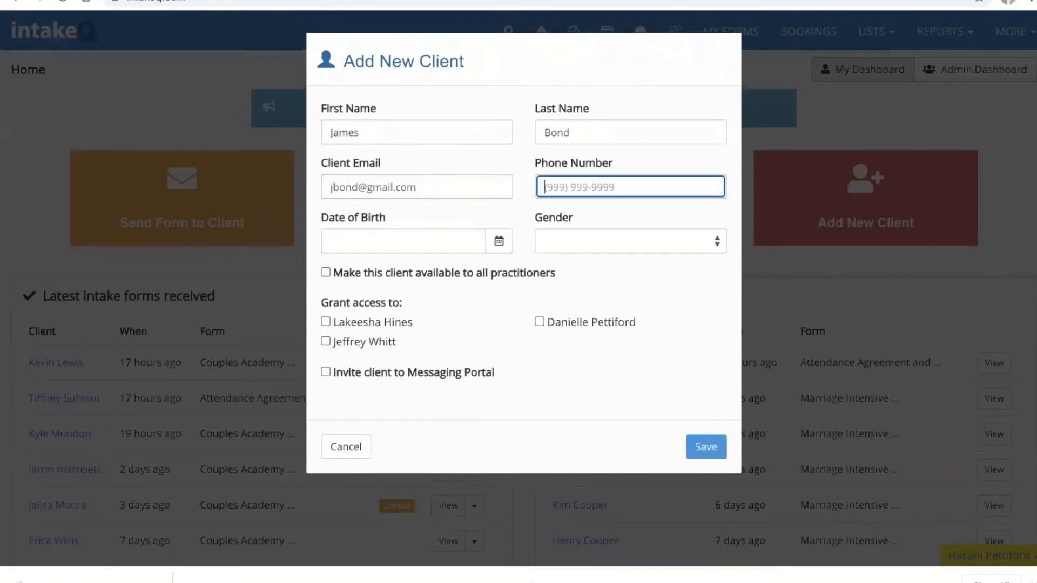
pyautogui.write('1')
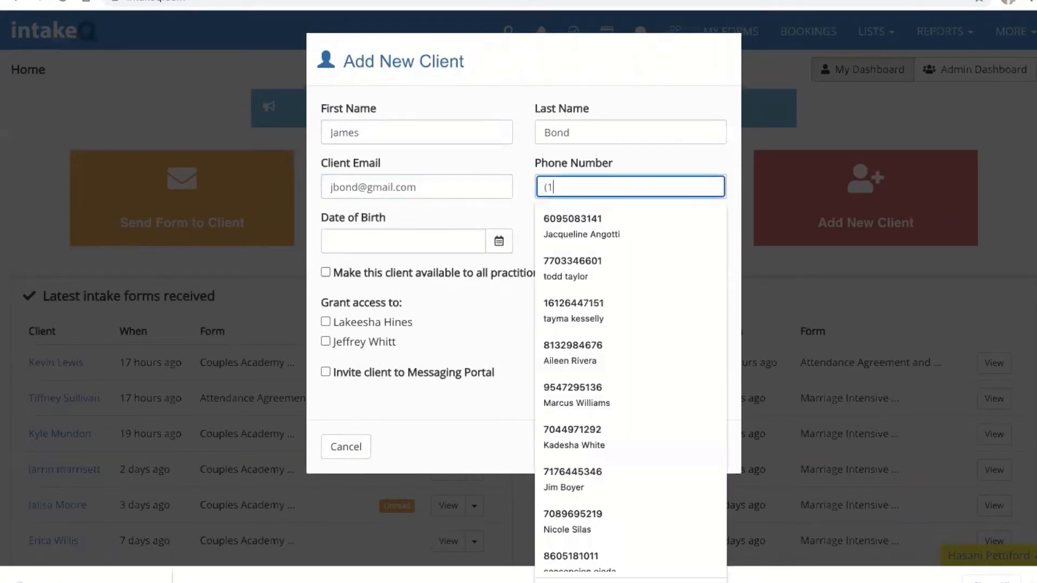
pyautogui.write('23) 456')
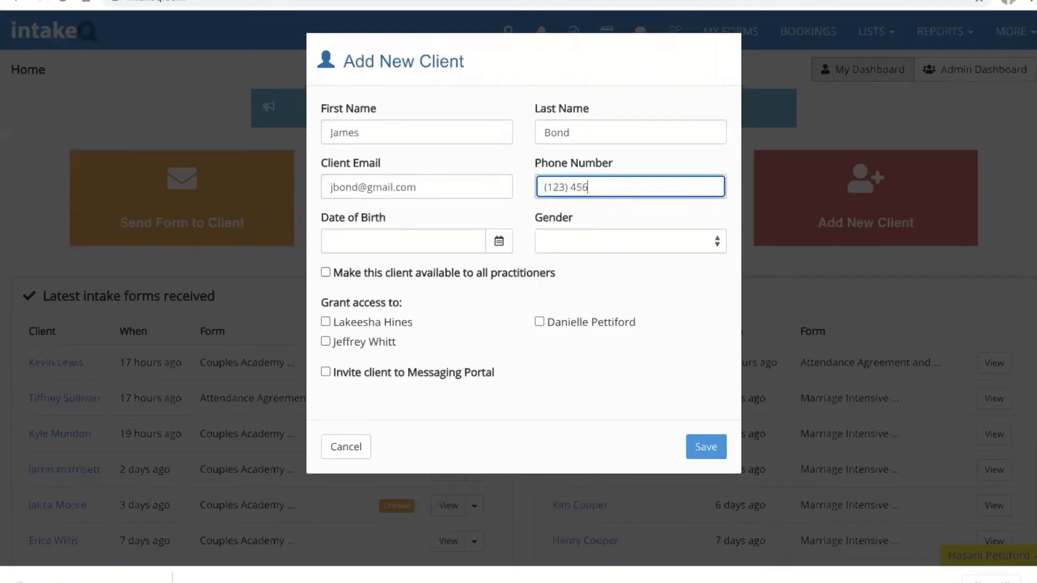
pyautogui.write('-7890')
# Step: Set the client's gender to Male and invite them to the Messaging Portal
pyautogui.click(482, 239)
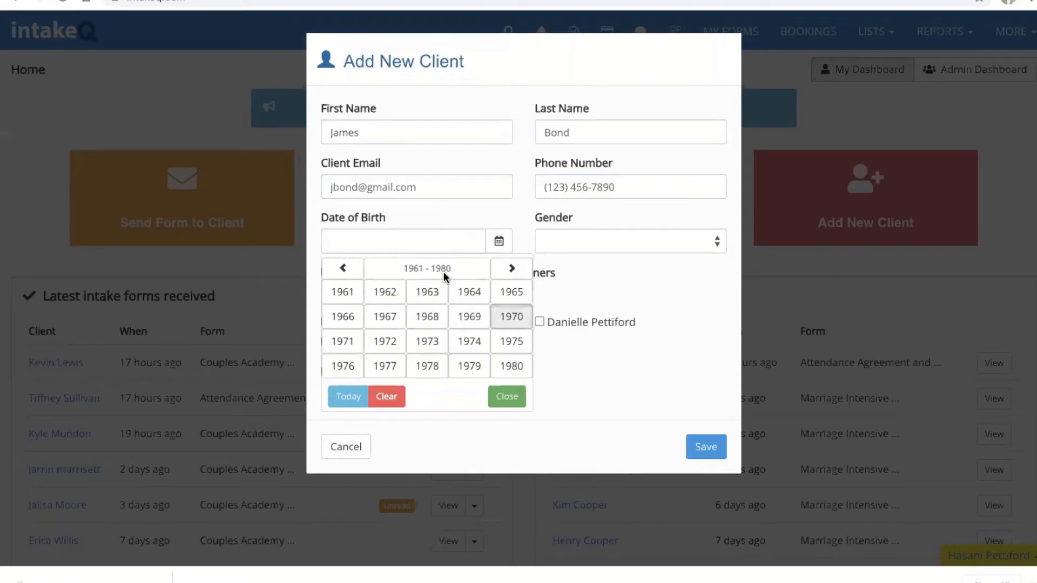
pyautogui.click(498, 241)
pyautogui.click(663, 243)
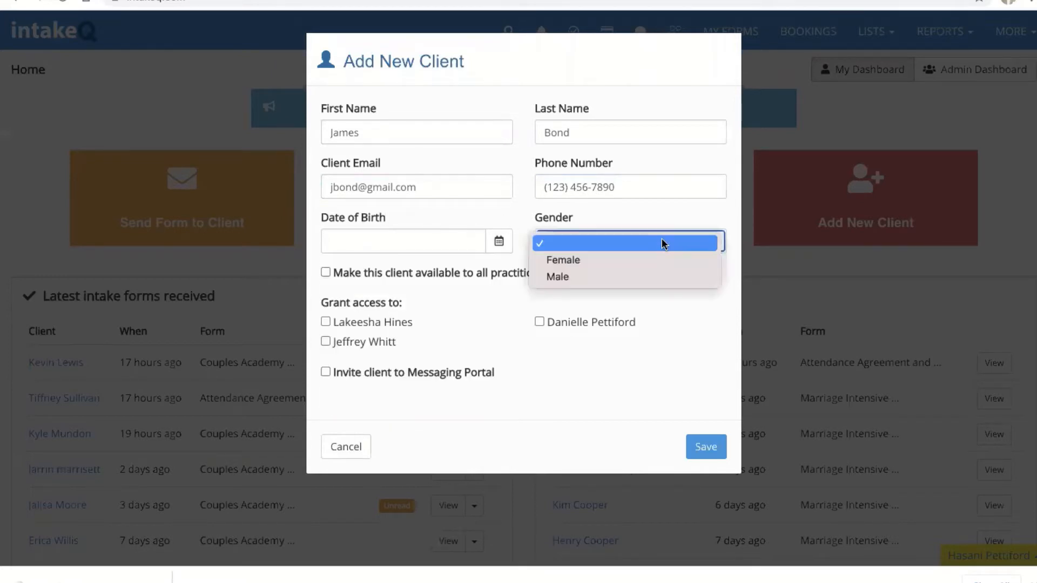
pyautogui.click(659, 276)
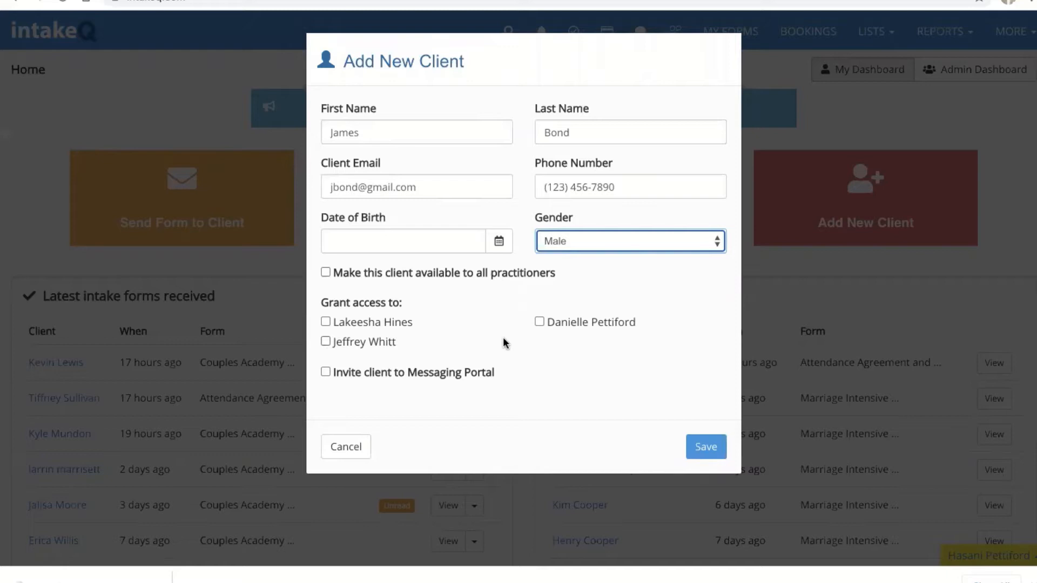
pyautogui.click(326, 372)
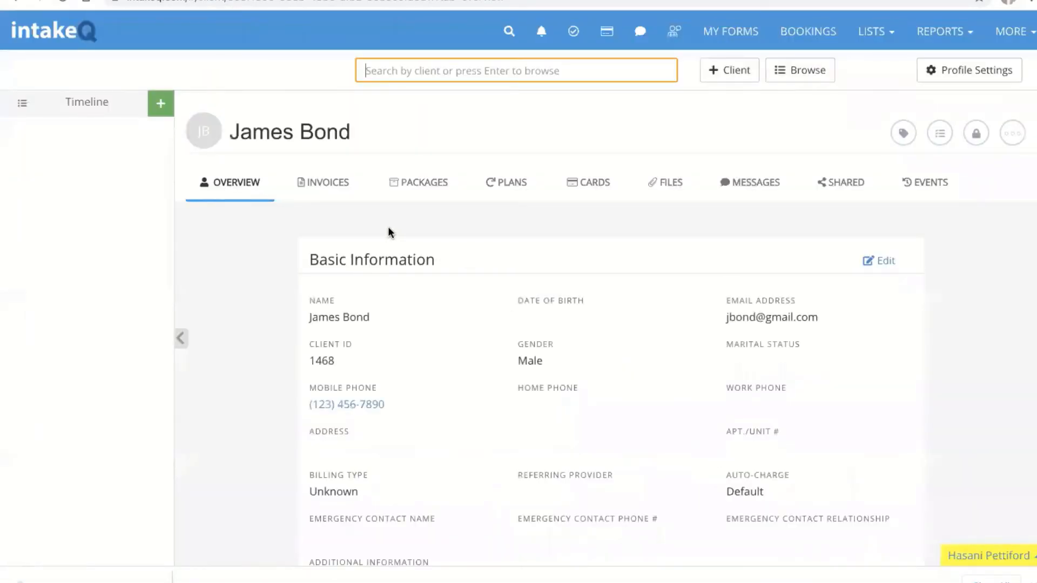
# Step: View the saved client's invoices, showing $0.00 balances and no invoices
pyautogui.scroll(-3, 580, 371)
pyautogui.scroll(3, 578, 371)
pyautogui.click(317, 183)
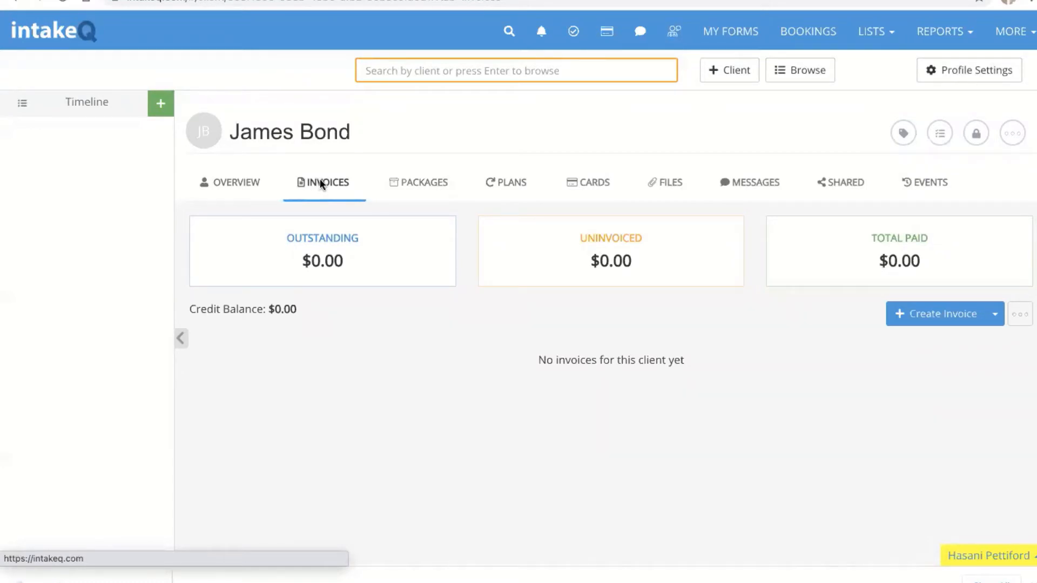
# Step: Review the client's Packages and Cards tabs, ending on Files with 0 total files
pyautogui.click(425, 186)
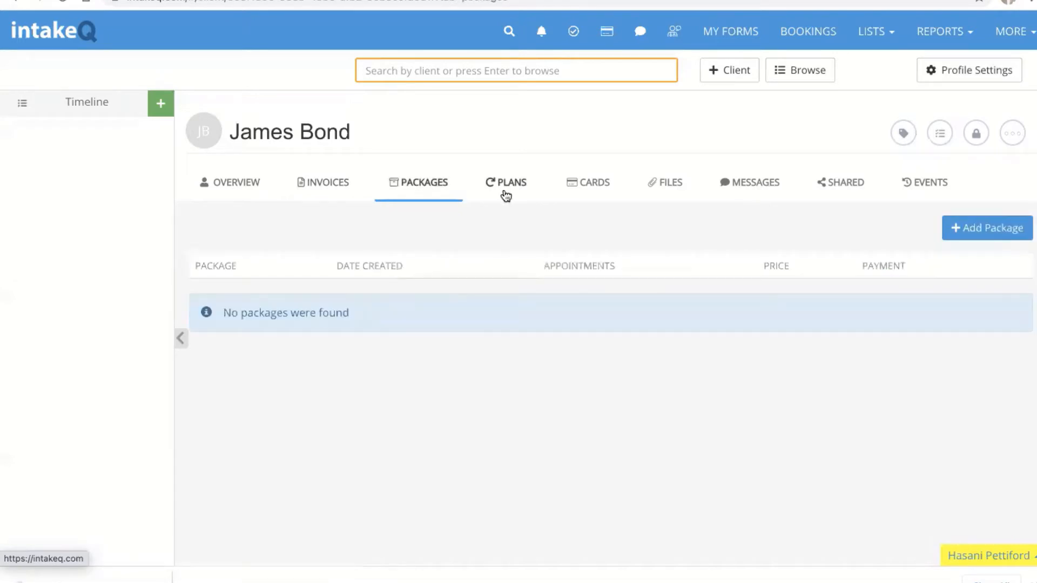
pyautogui.click(589, 186)
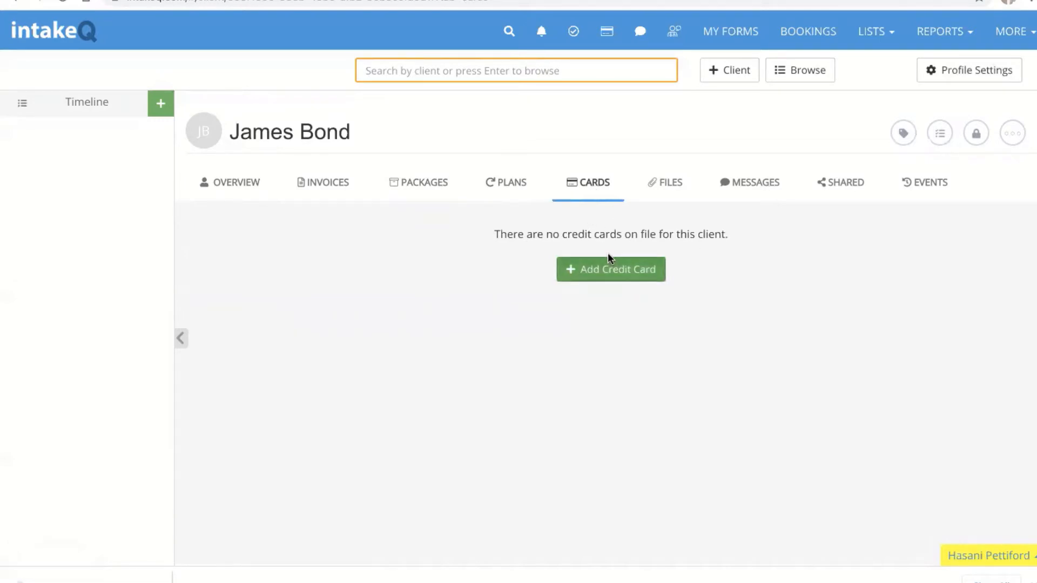
pyautogui.click(669, 185)
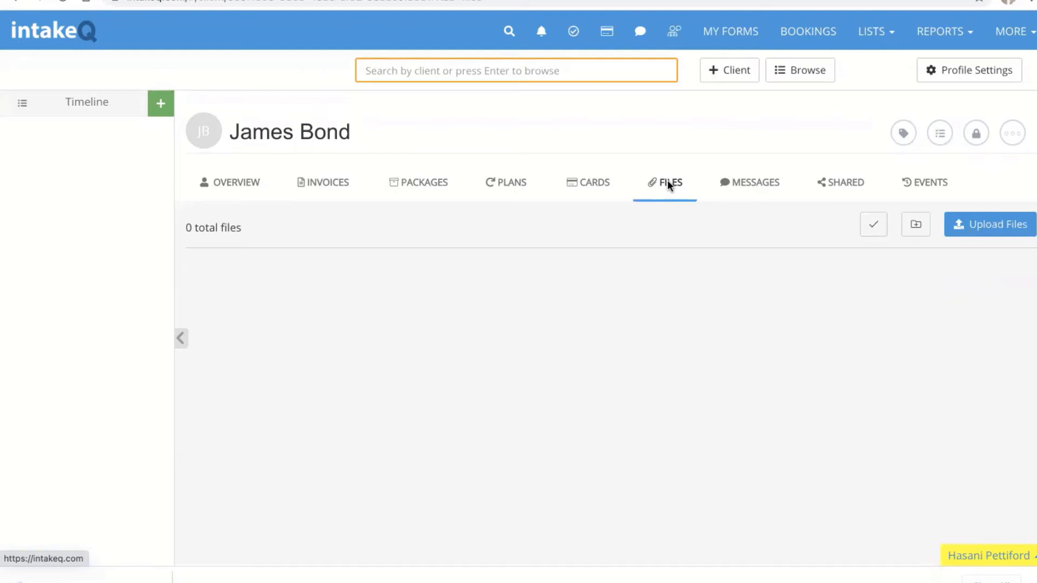
# Step: Send the client a short greeting from the Messages tab
pyautogui.click(756, 193)
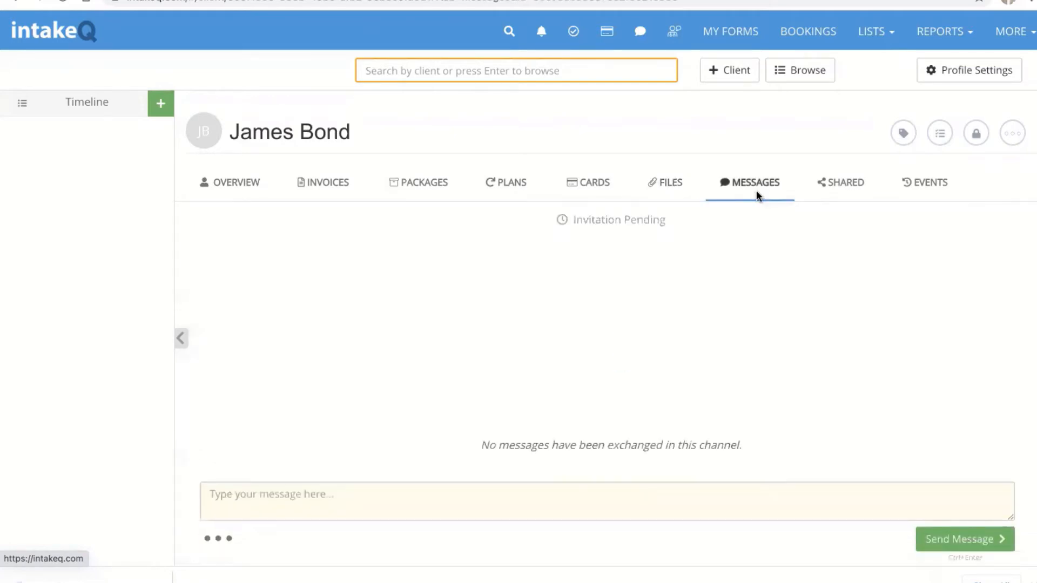
pyautogui.click(603, 497)
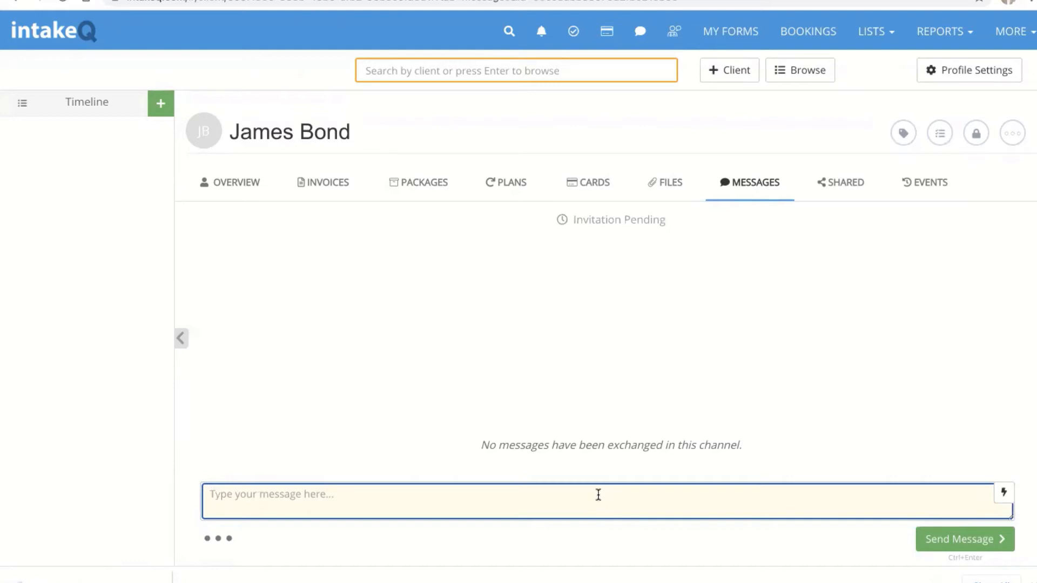
pyautogui.write('Hi James')
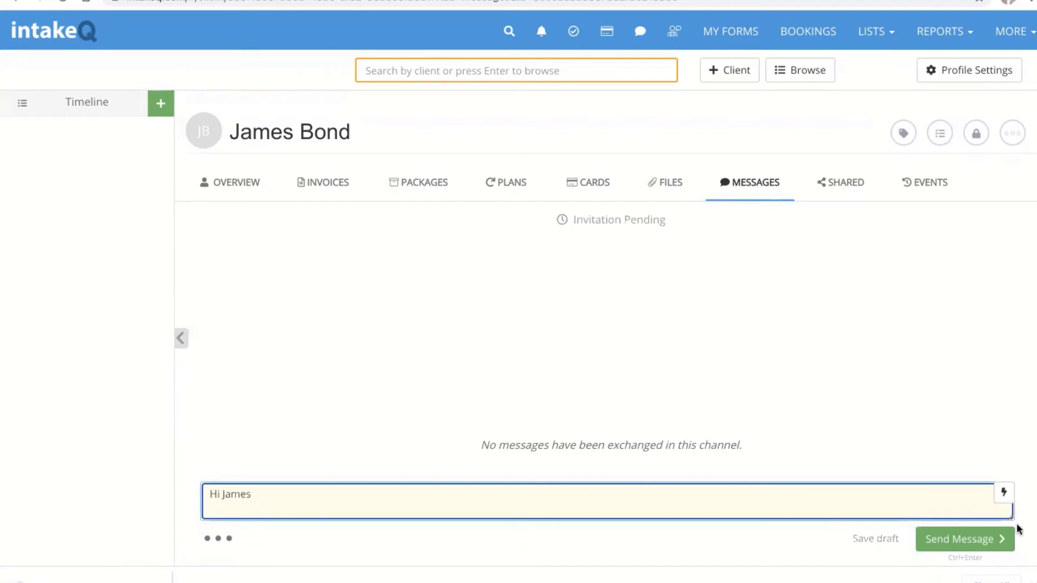
pyautogui.click(943, 538)
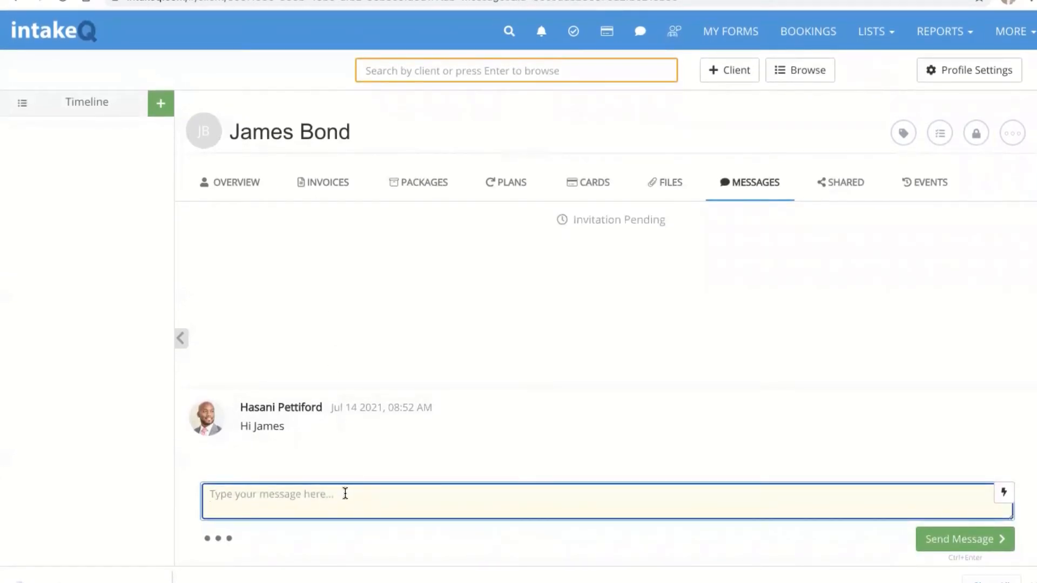
pyautogui.click(218, 540)
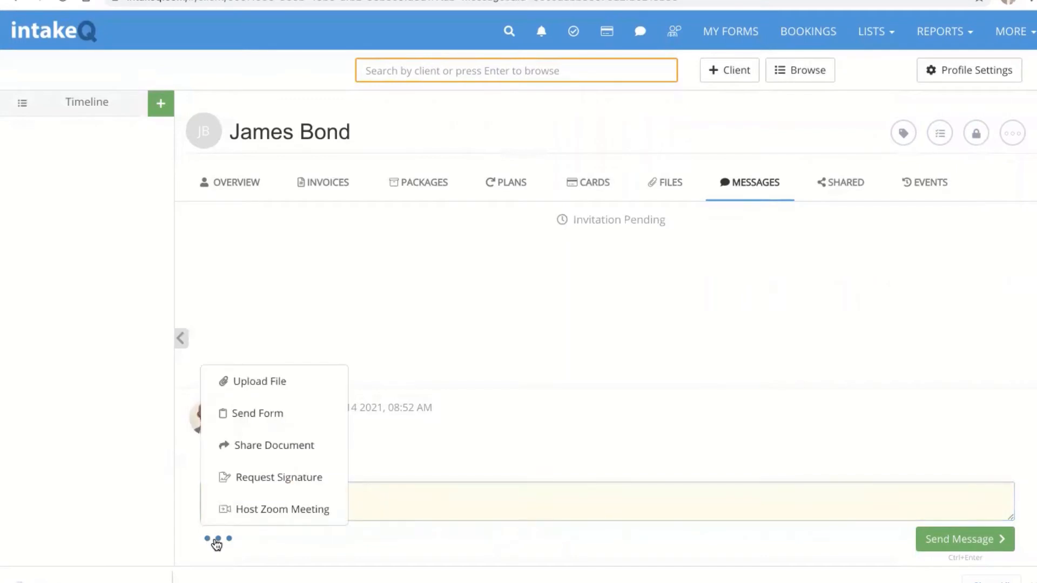
pyautogui.click(216, 542)
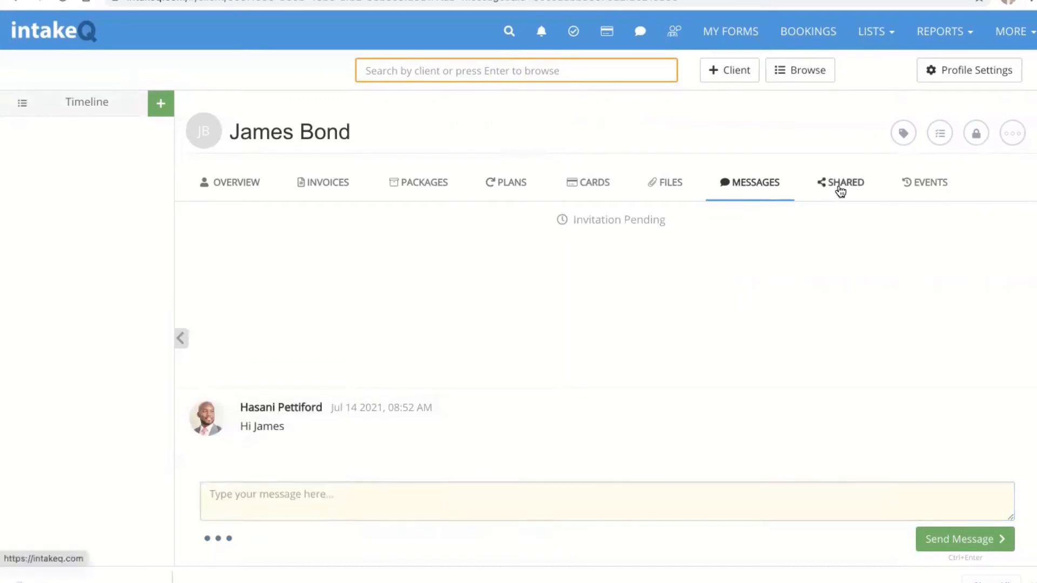
# Step: From the Events tab, add the 'prospect' tag to the client via a 'pros' search
pyautogui.click(926, 190)
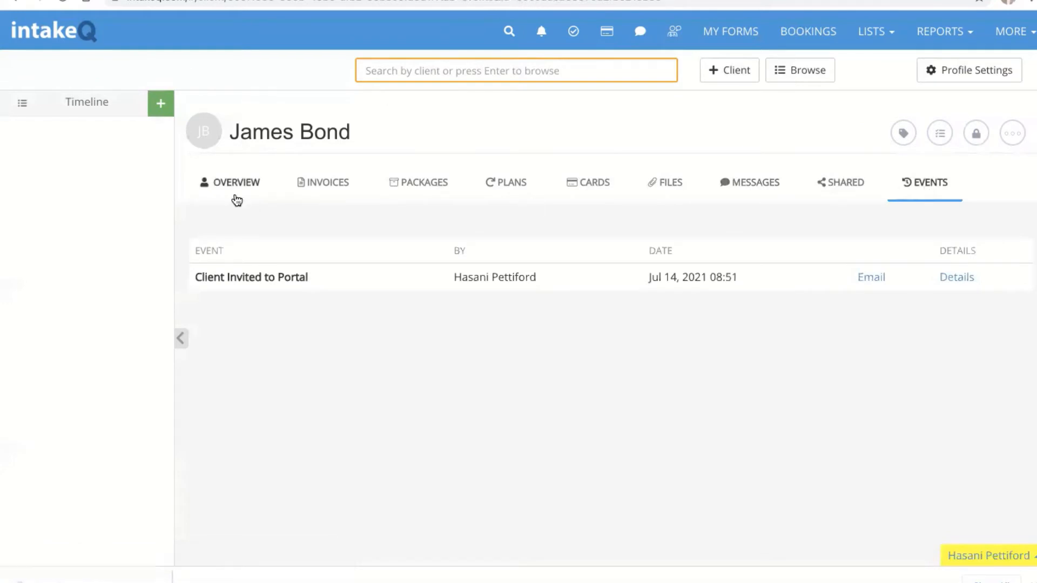
pyautogui.click(903, 135)
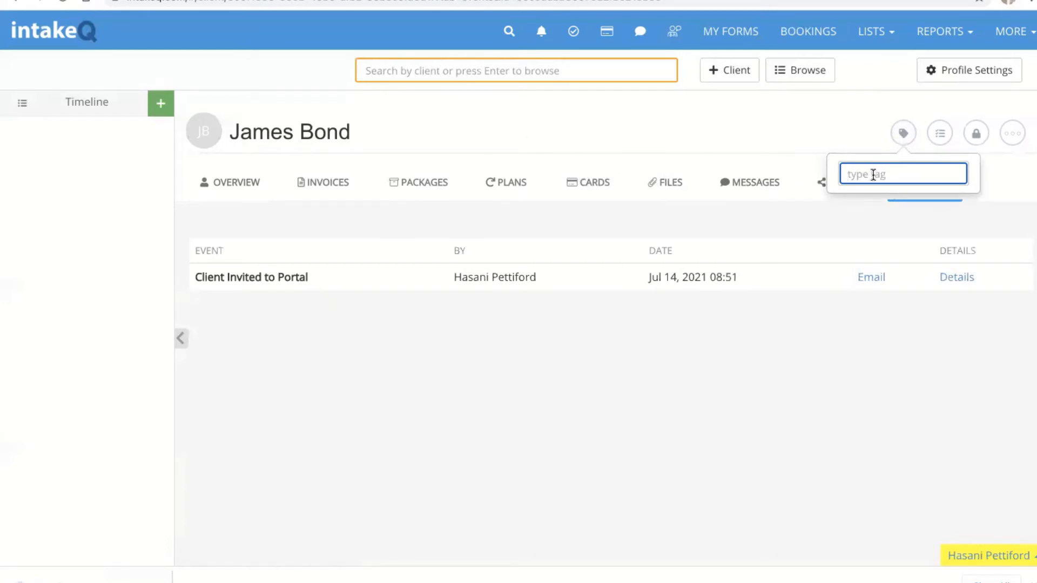
pyautogui.write('pros')
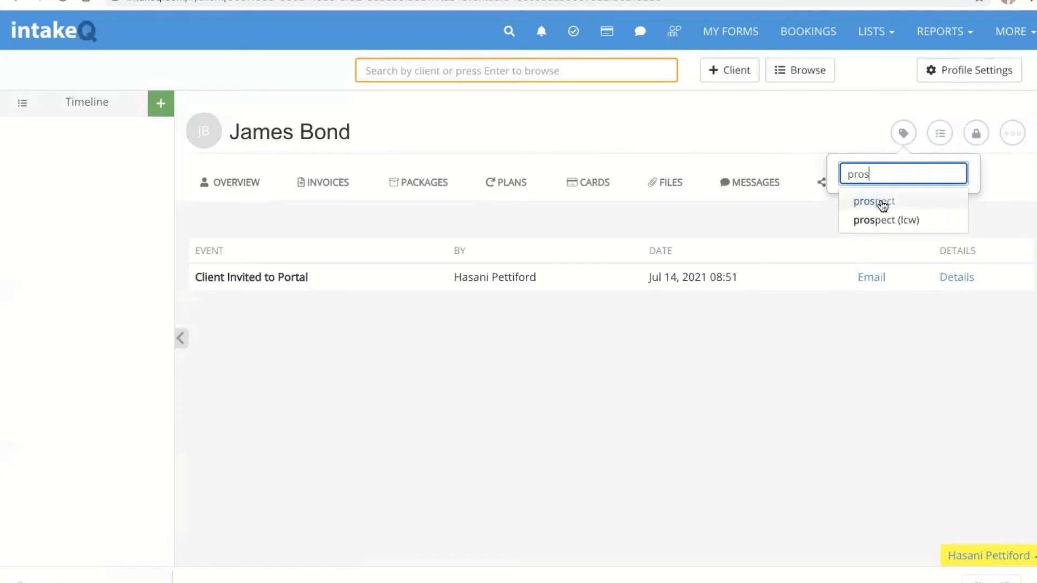
pyautogui.click(883, 203)
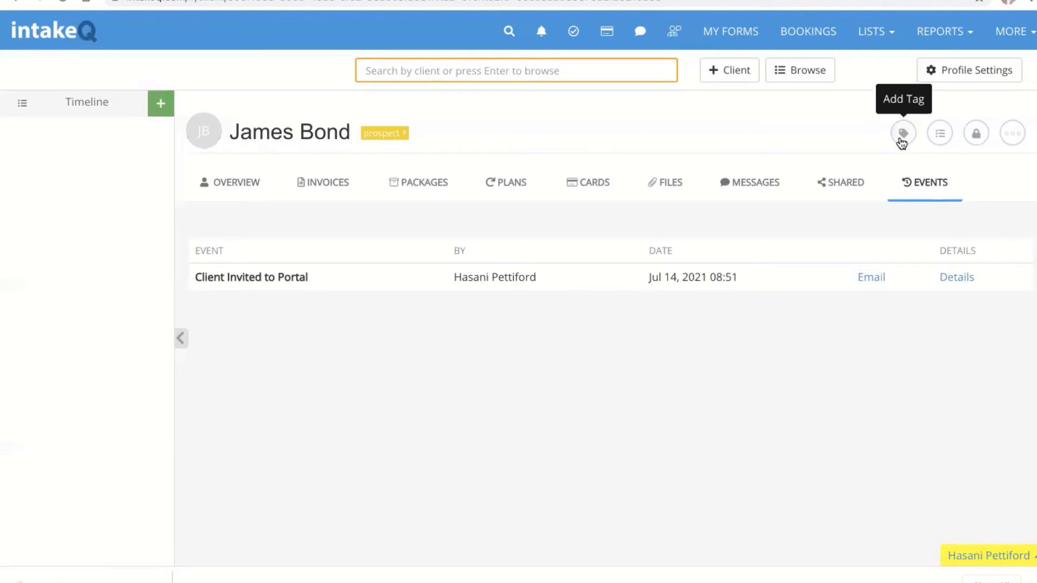
# Step: Start a second tag search for 'movi', then abandon it without adding a tag
pyautogui.click(902, 135)
pyautogui.write('movi')
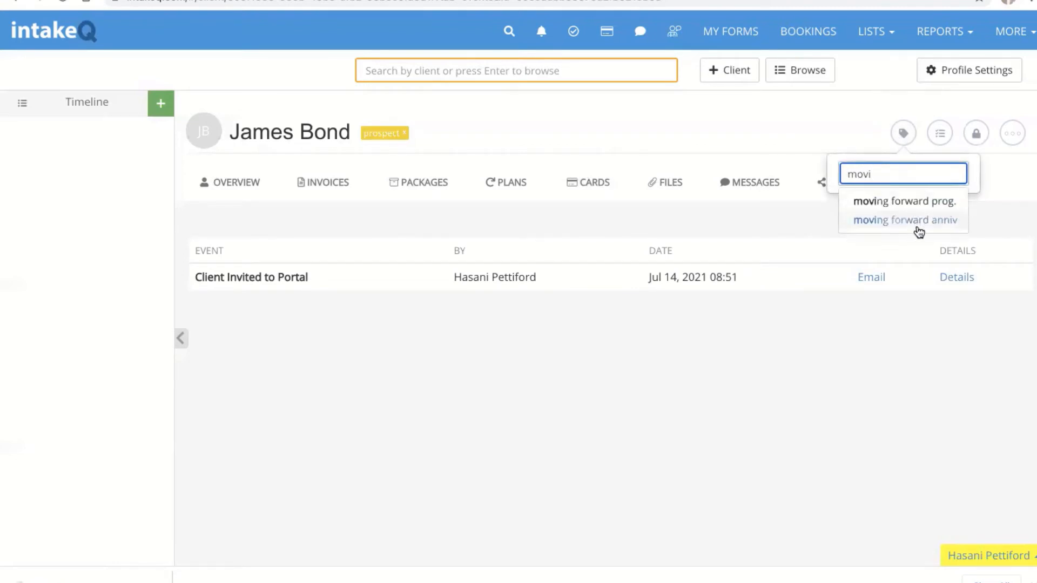
pyautogui.press('BackSpace')
pyautogui.press('BackSpace')
pyautogui.press('BackSpace')
pyautogui.press('BackSpace')
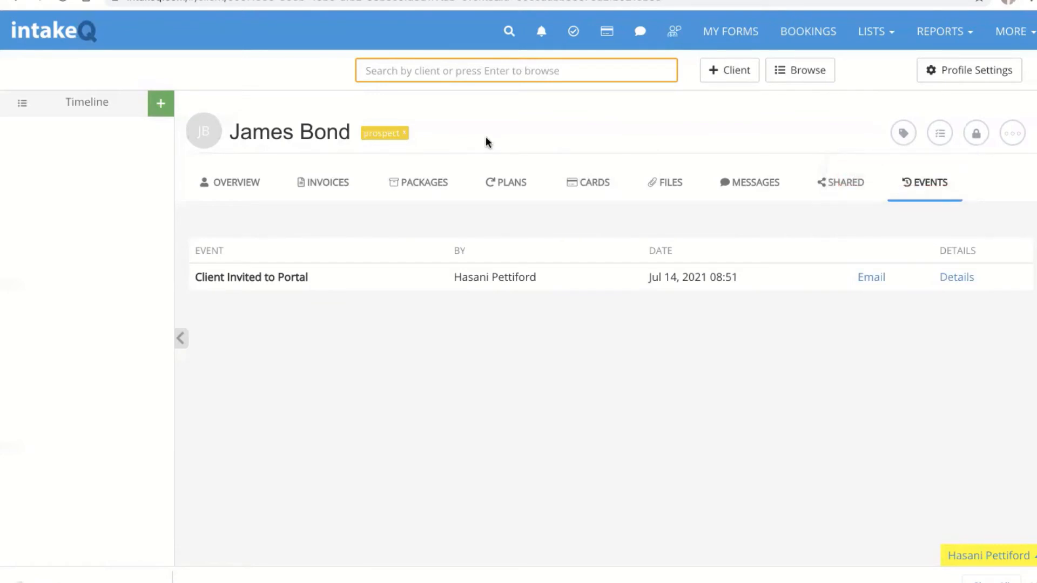
pyautogui.click(938, 134)
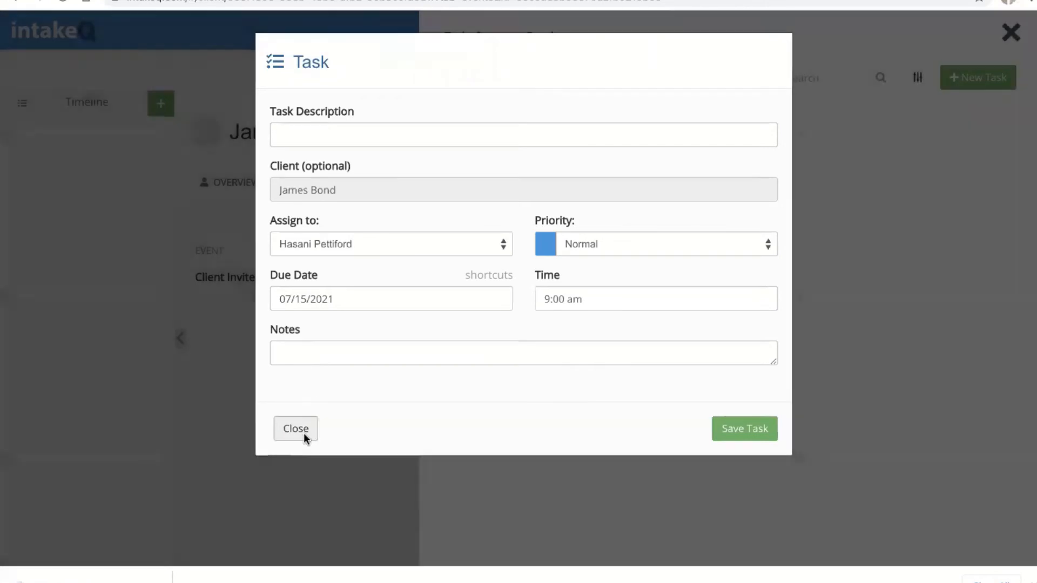
pyautogui.click(303, 434)
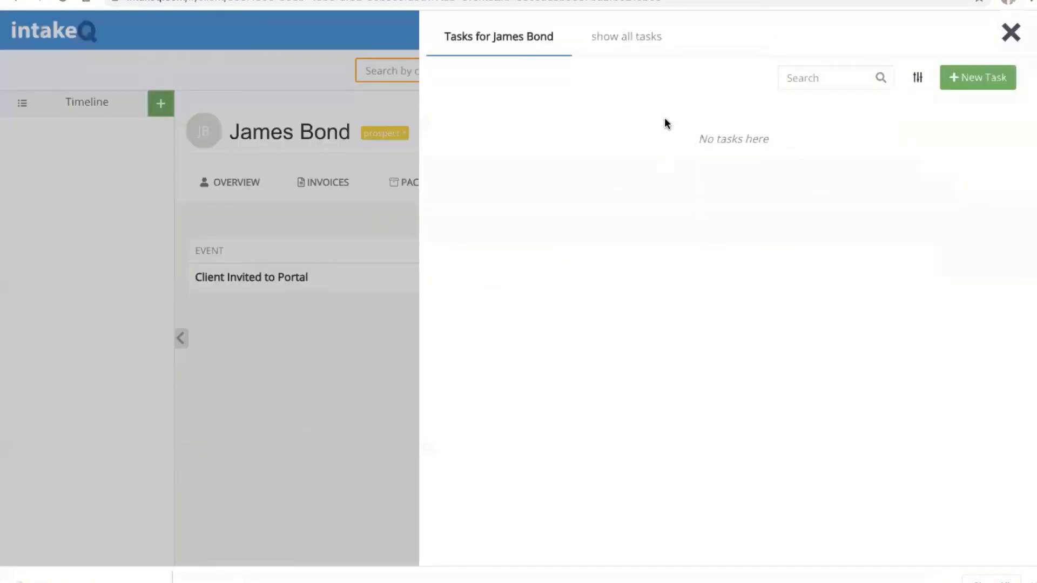
pyautogui.click(1013, 34)
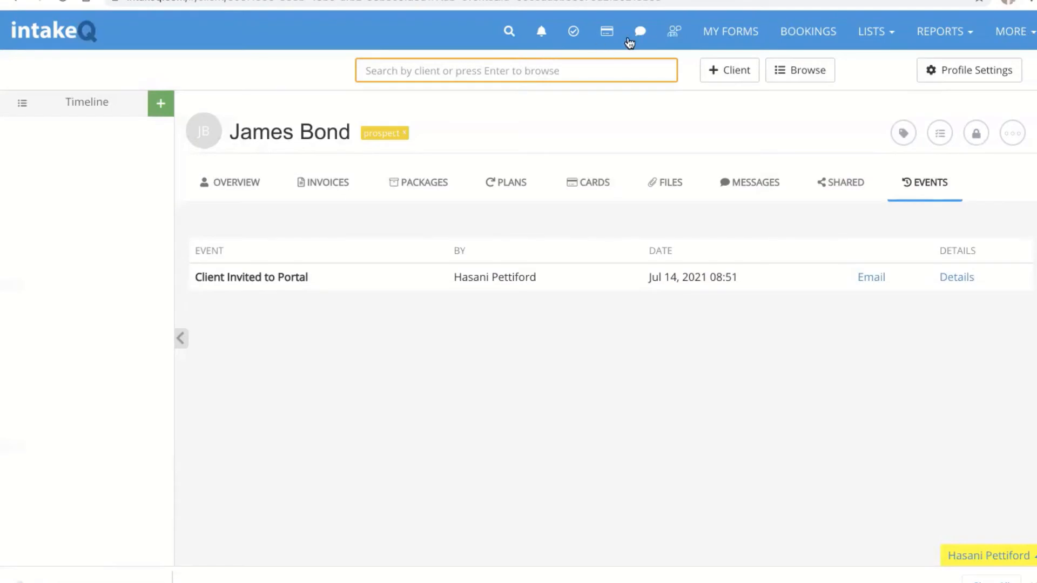
pyautogui.click(978, 135)
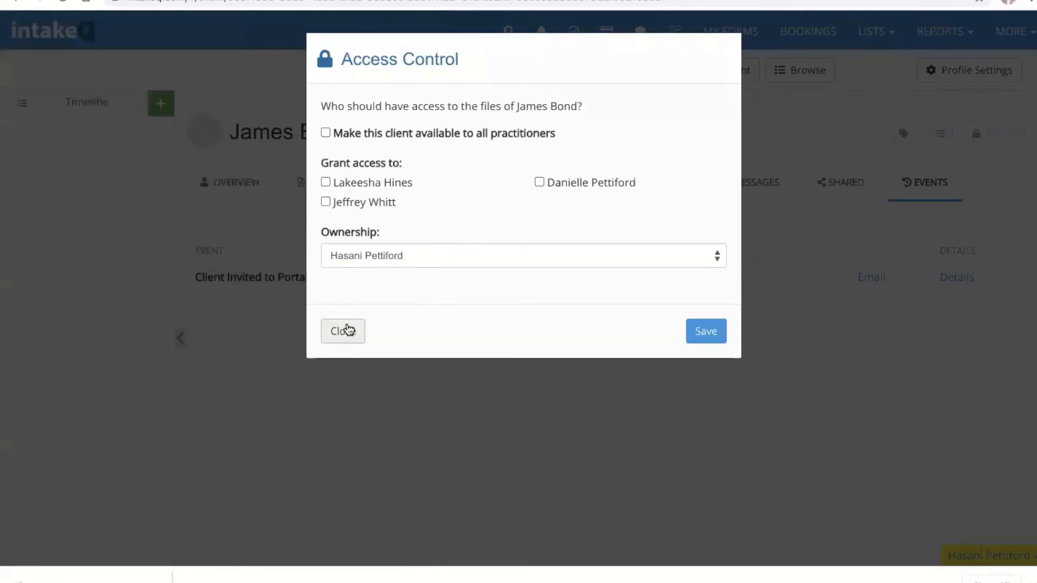
pyautogui.click(349, 330)
pyautogui.click(1013, 134)
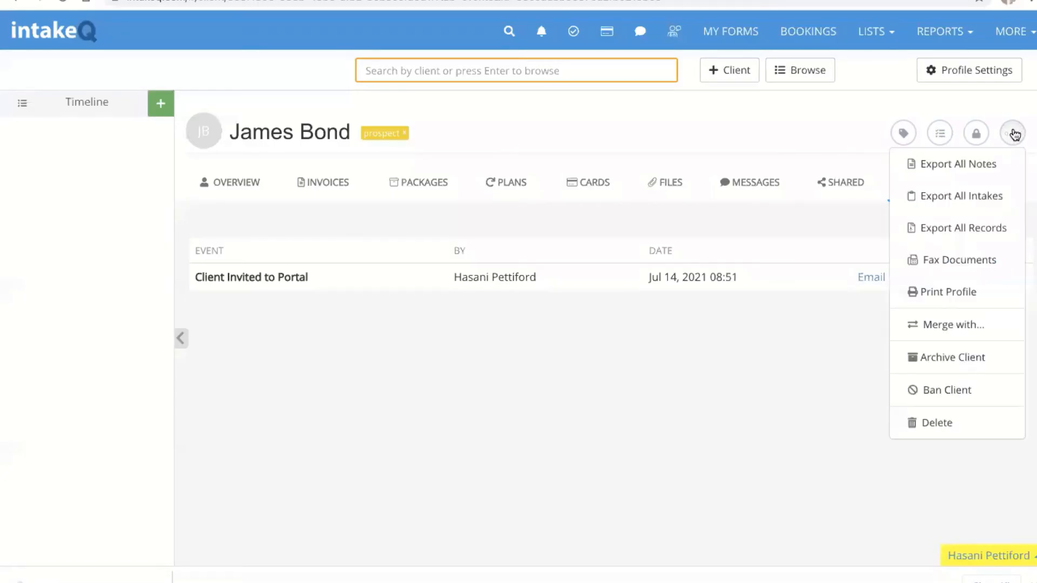
pyautogui.click(746, 148)
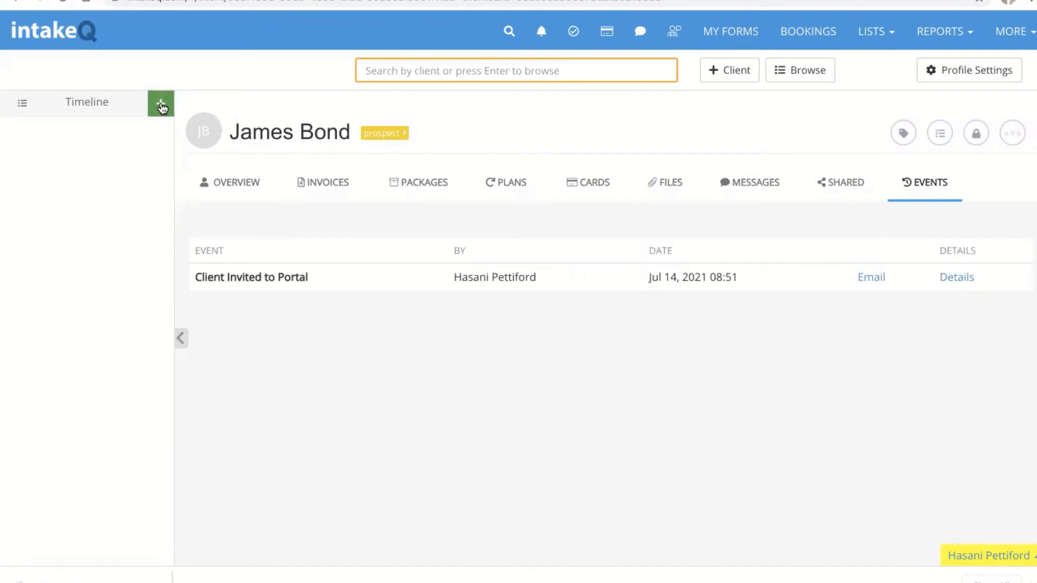
# Step: Start a Send Form request using the Couples Academy Onboarding Documentation intake form
pyautogui.click(161, 106)
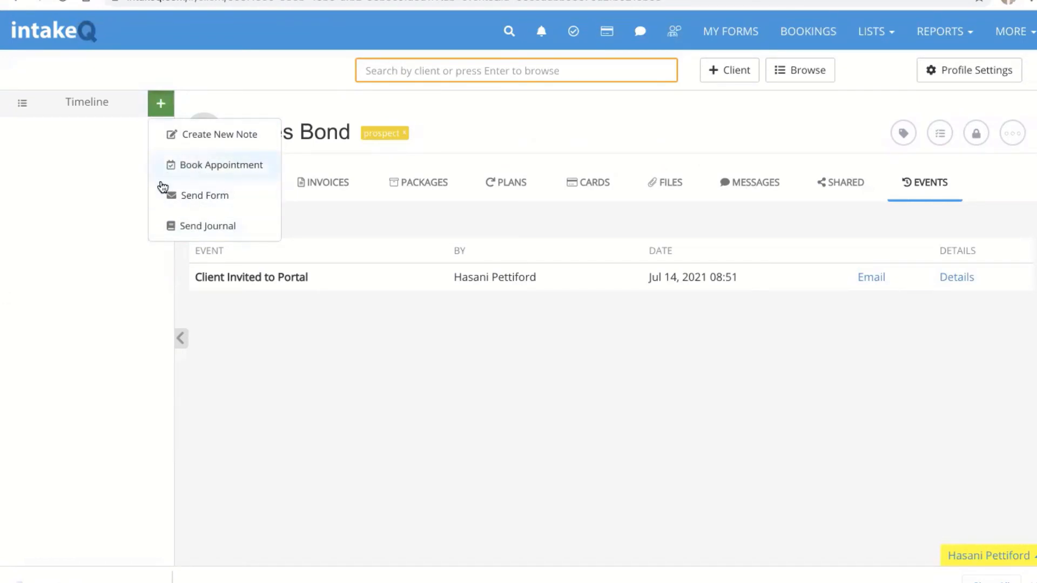
pyautogui.click(218, 195)
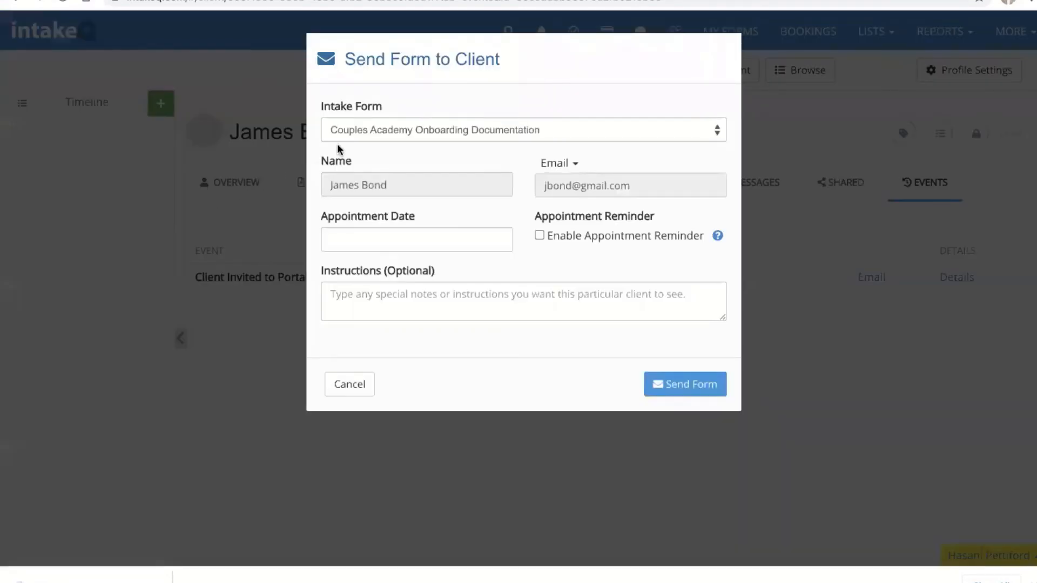
pyautogui.click(386, 130)
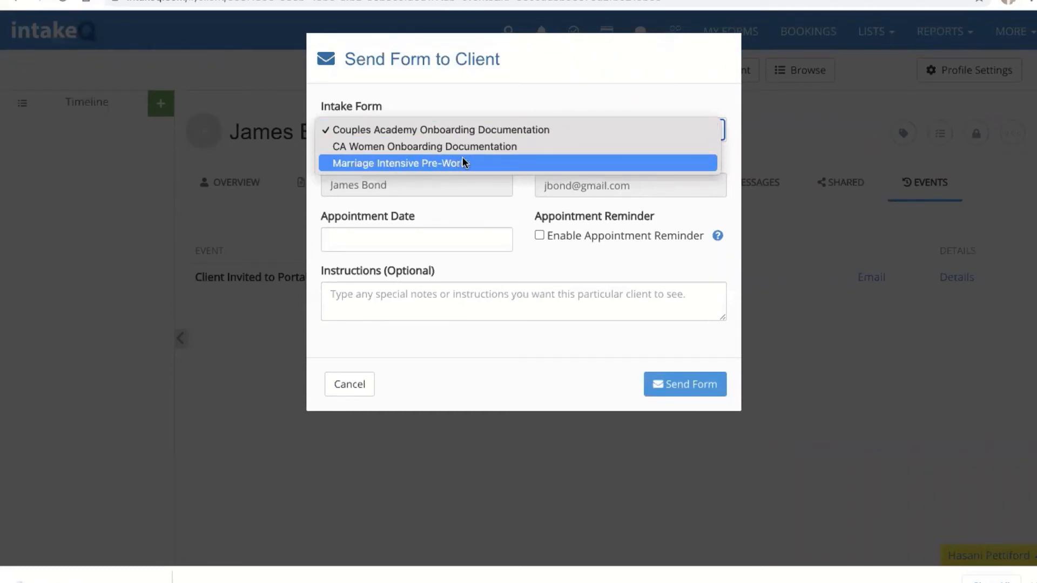
pyautogui.click(474, 131)
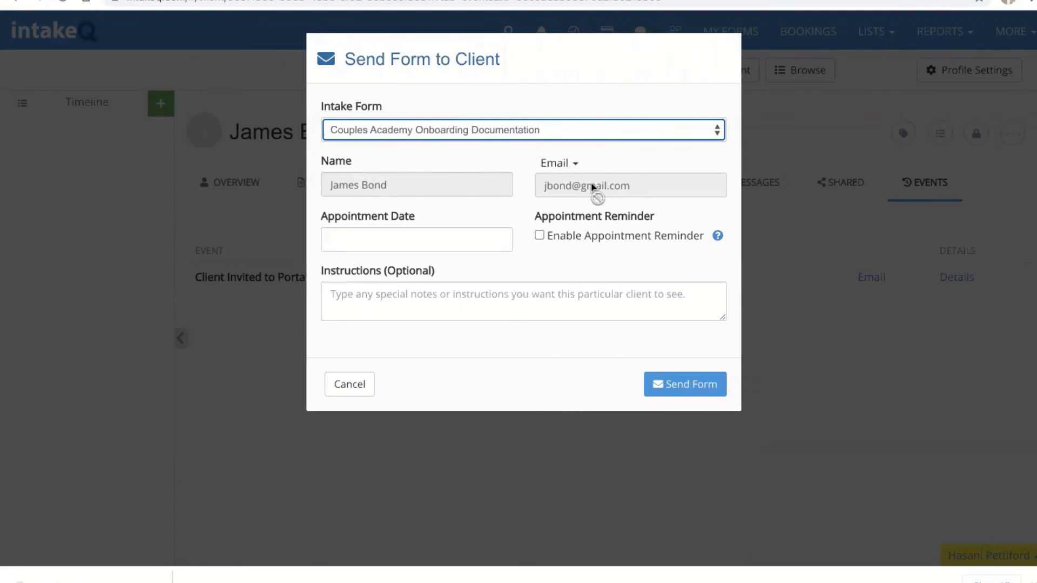
# Step: Set the form's appointment date to 07/14/2021
pyautogui.click(480, 232)
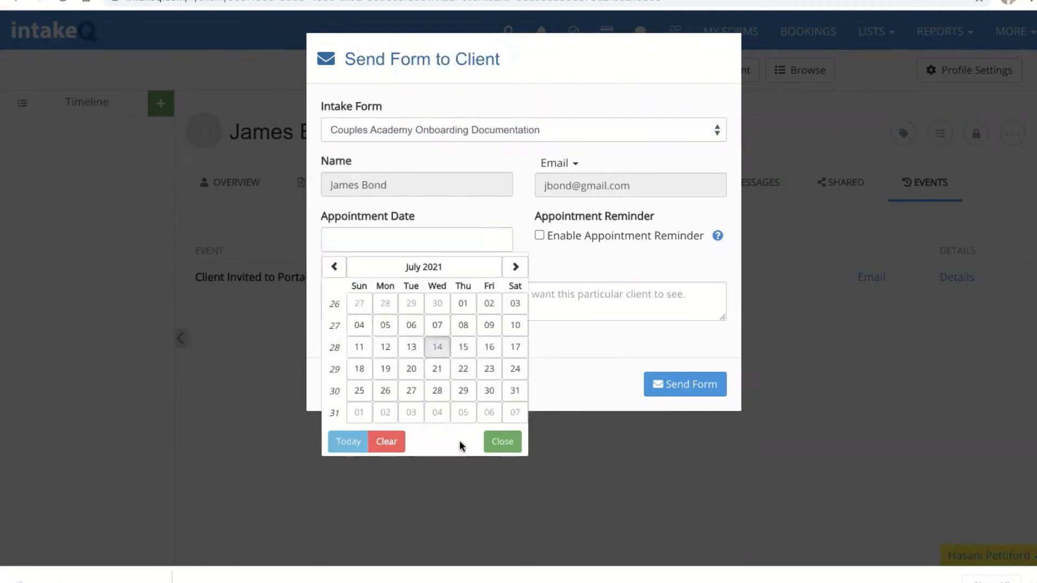
pyautogui.click(437, 347)
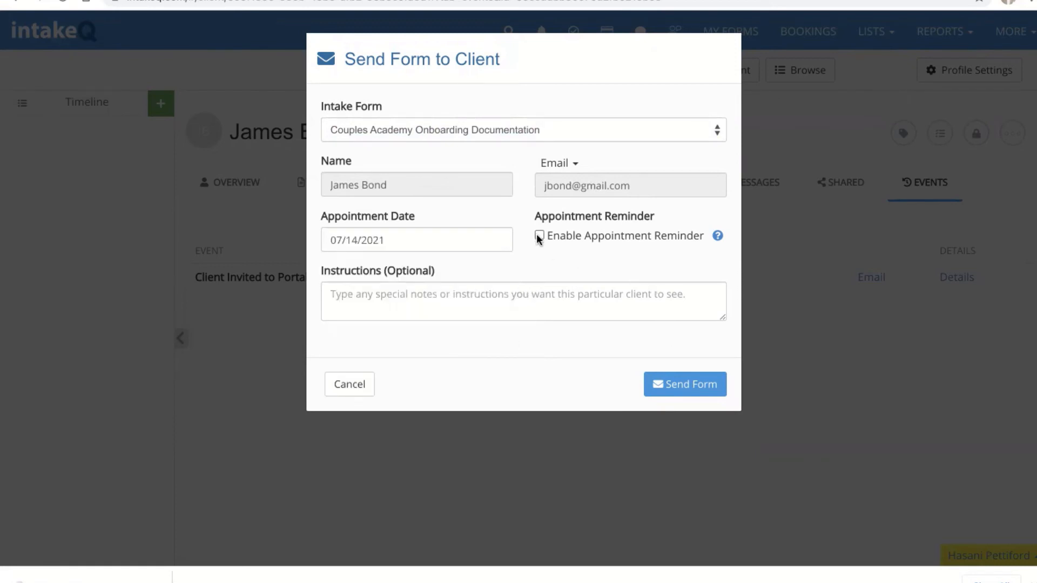
pyautogui.moveTo(718, 236)
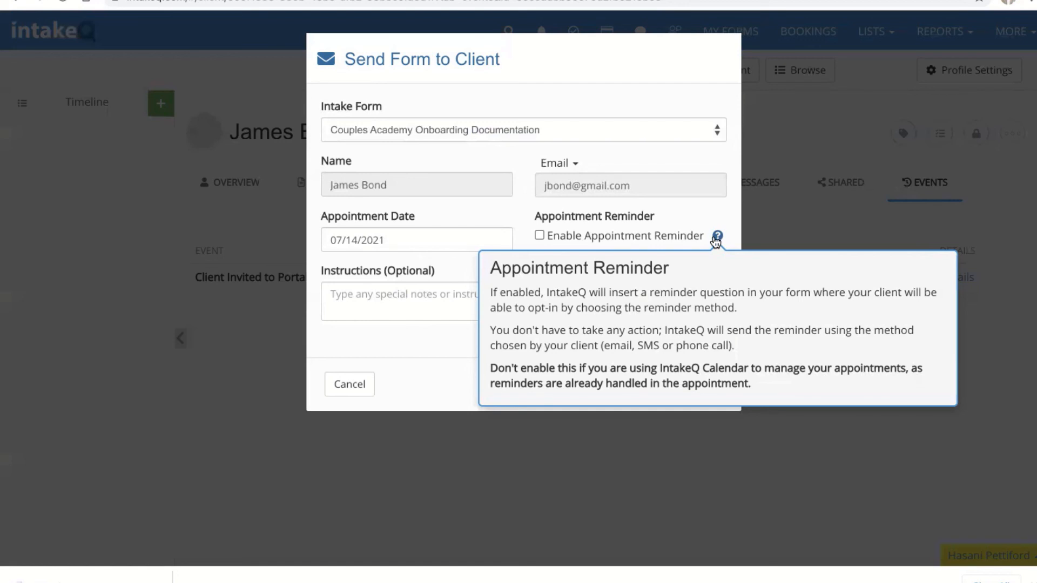
# Step: Enable the appointment reminder with a 9:00 AM appointment time
pyautogui.click(540, 235)
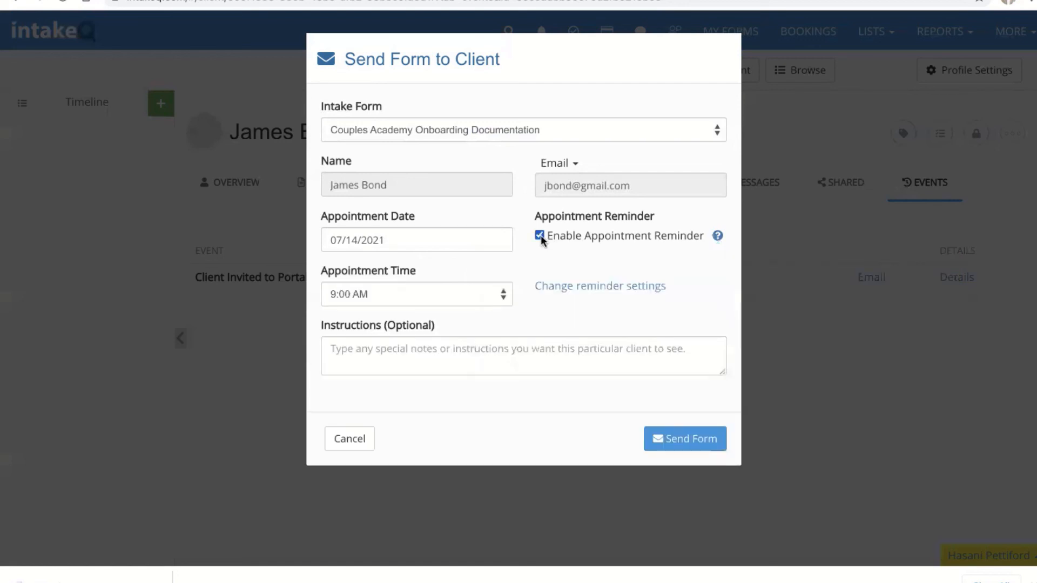
pyautogui.click(502, 296)
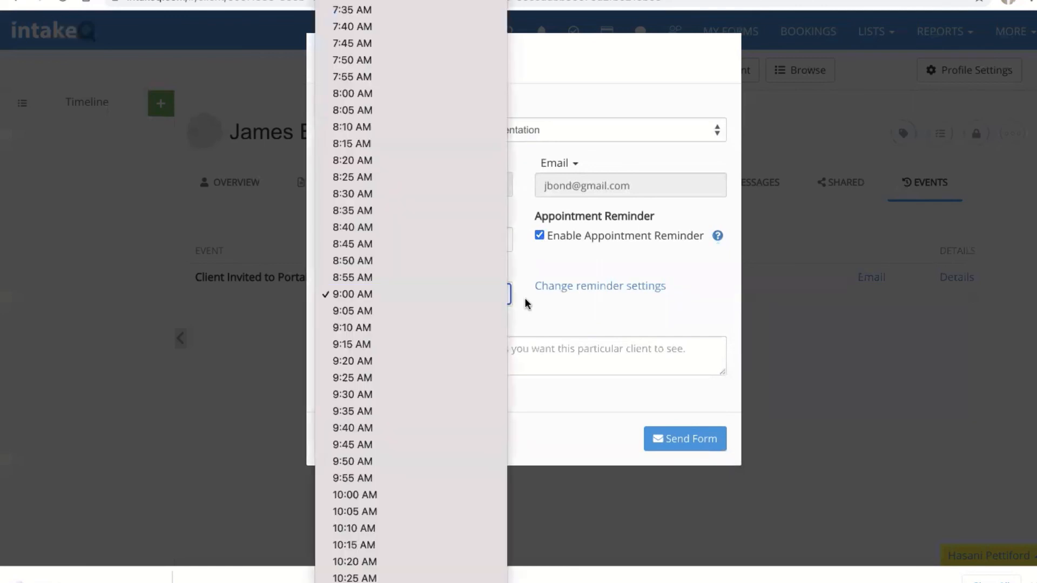
pyautogui.click(525, 301)
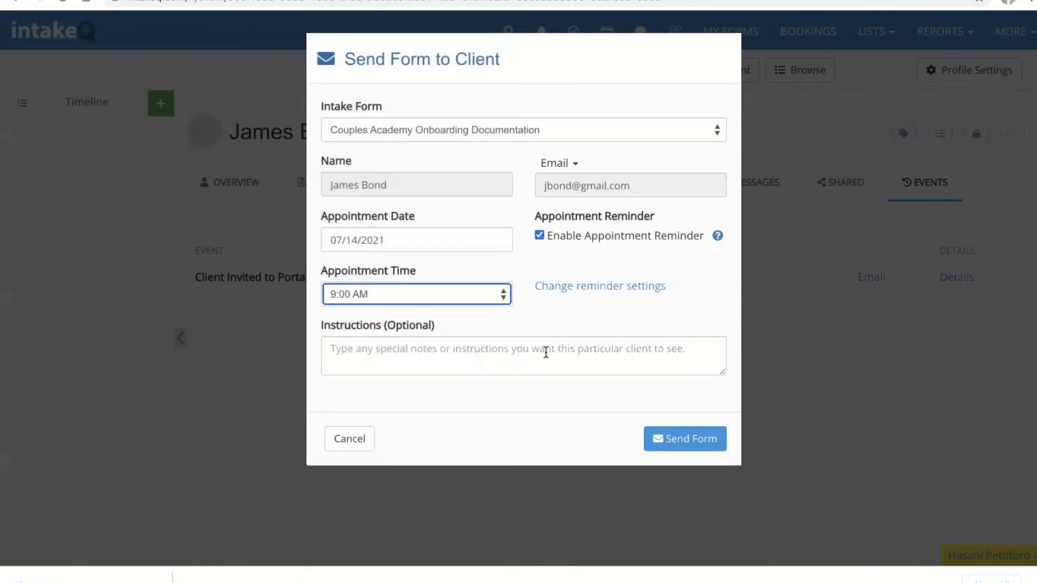
# Step: Try sending the intake form twice, then cancel after the e-mail is rejected
pyautogui.click(689, 446)
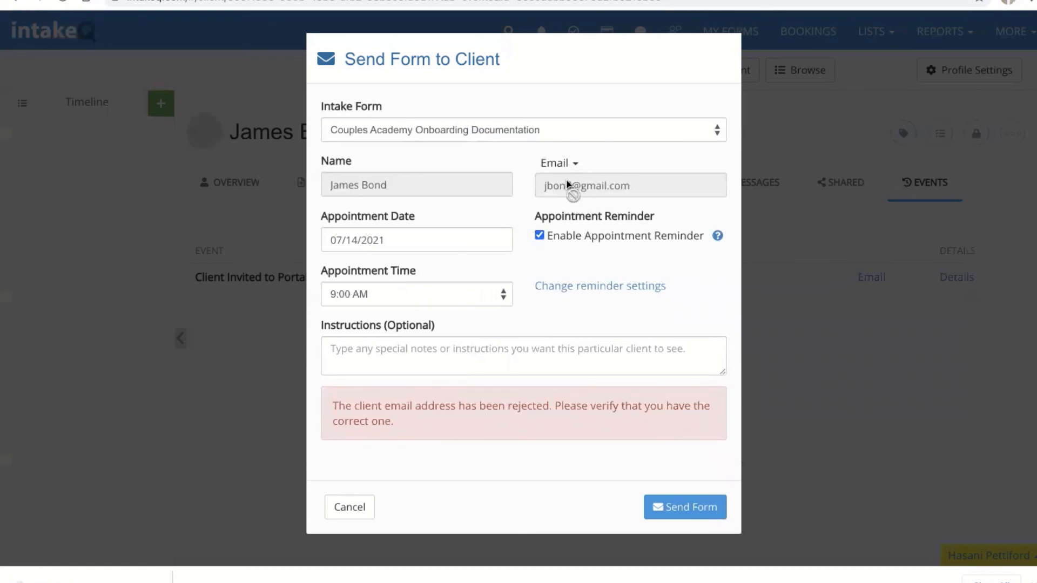
pyautogui.click(674, 510)
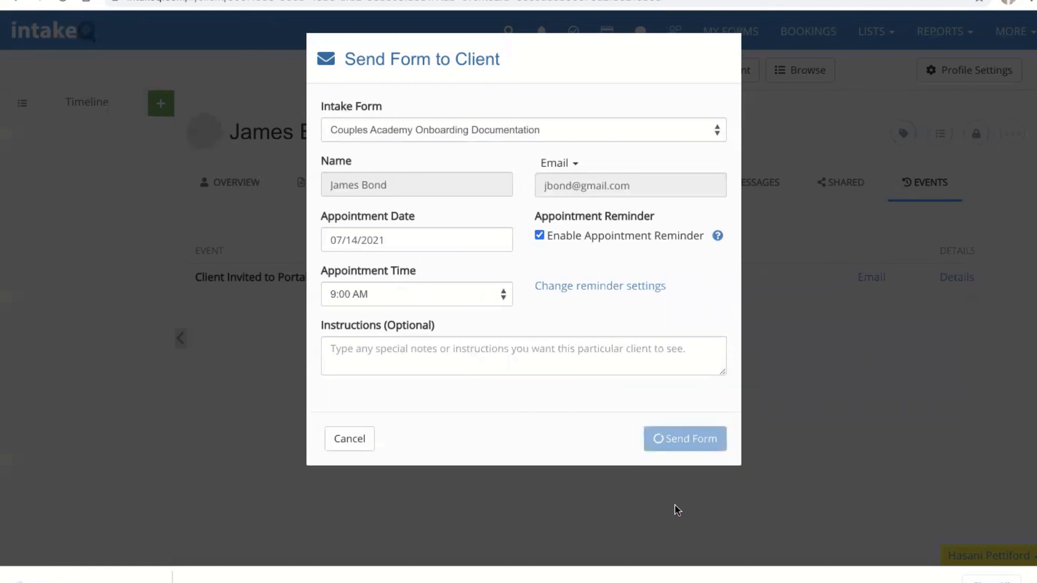
pyautogui.click(345, 506)
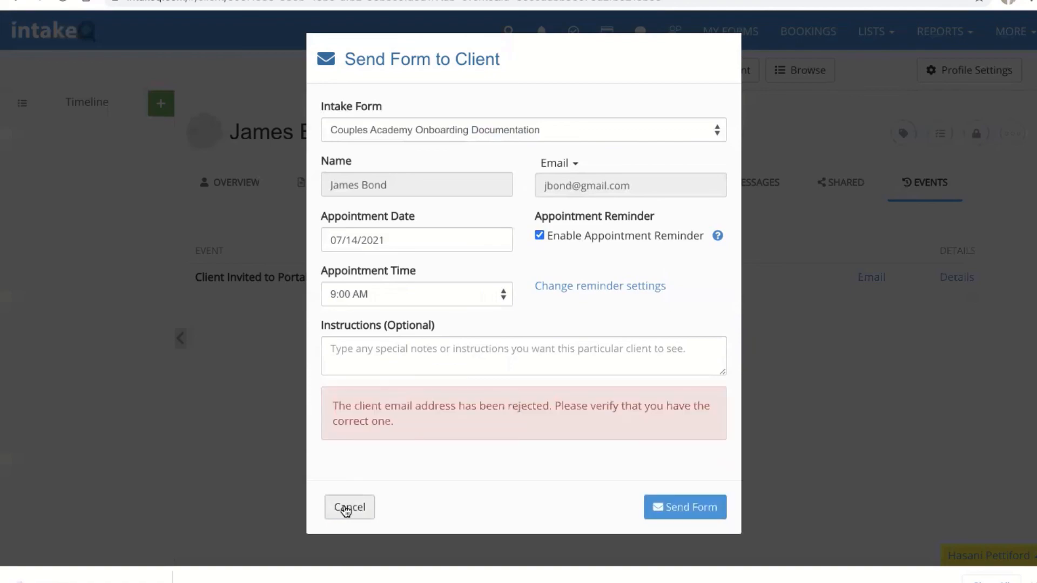